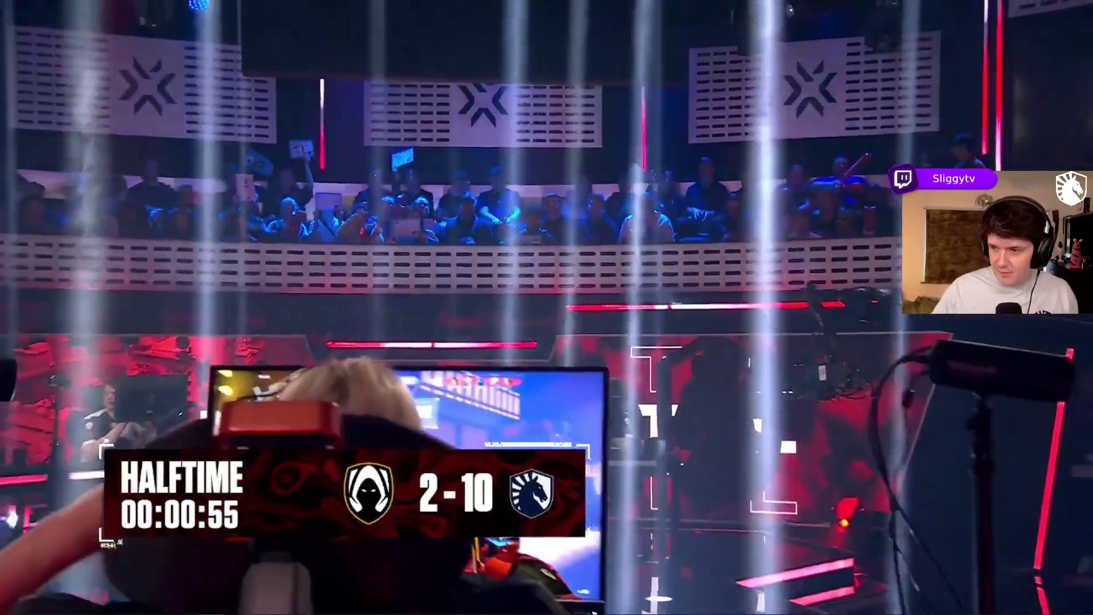
Switch to the Karmine Corp tweet and enlarge its roster official statement image
key(ctrl+Tab)
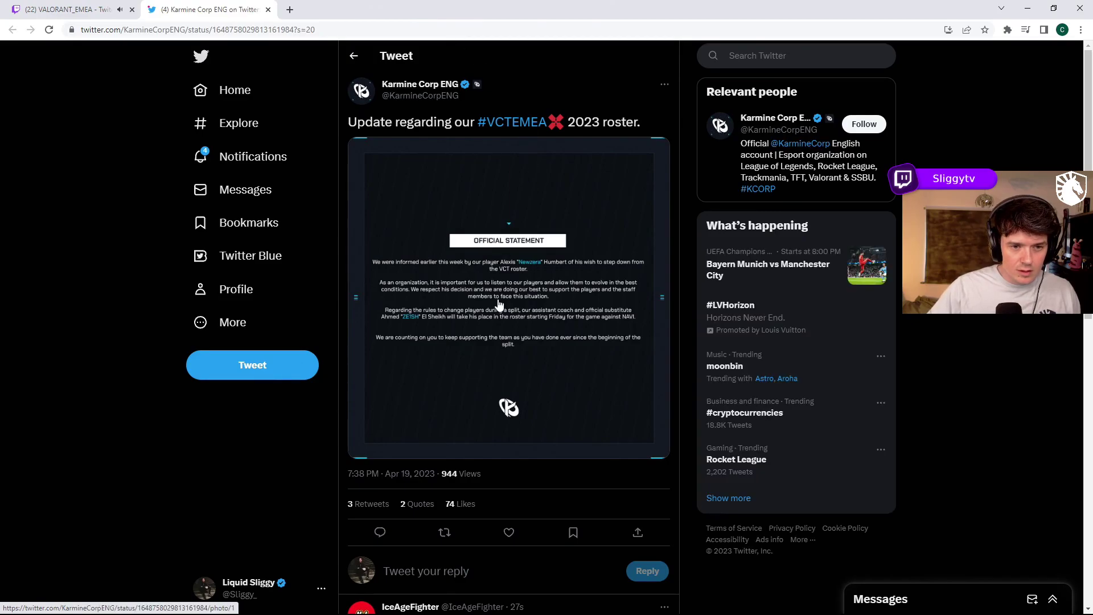
click(465, 319)
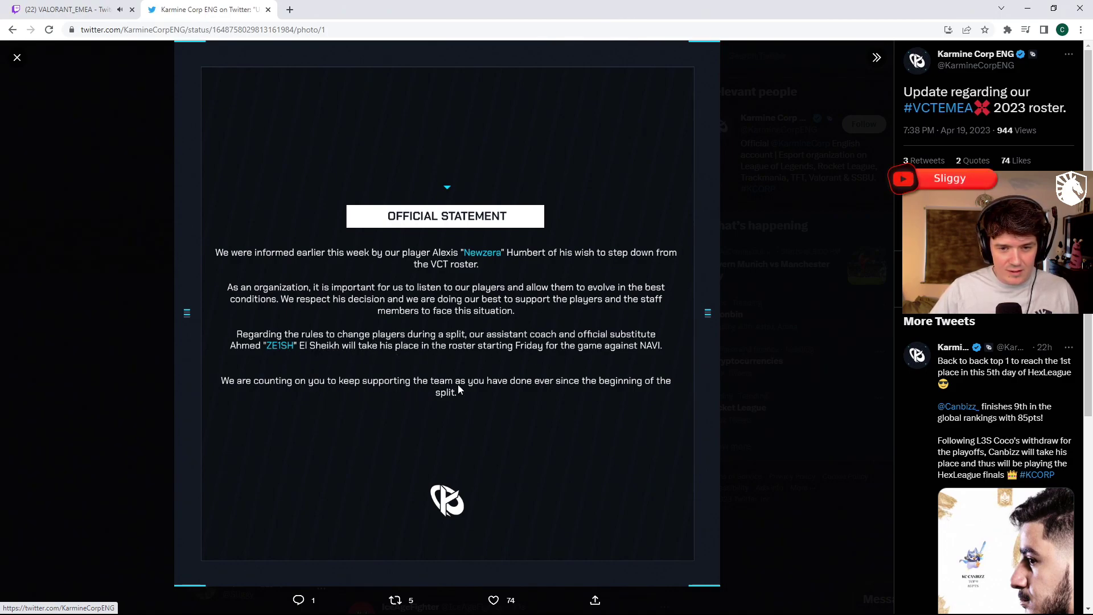
Close the Twitter tab and put the VALORANT EMEA halftime stream back in full screen
click(269, 11)
click(861, 468)
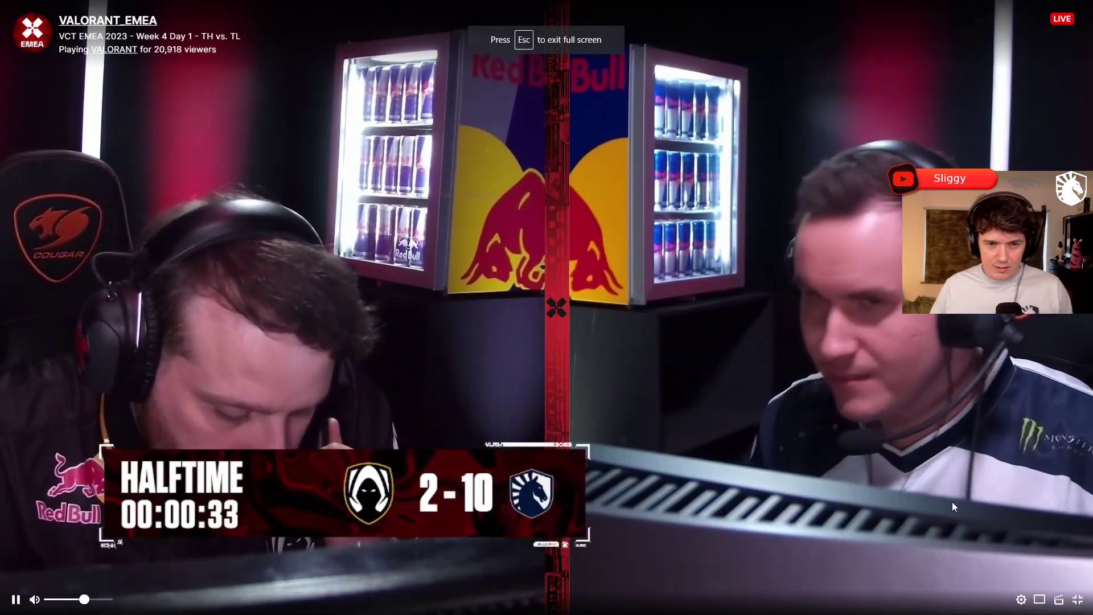